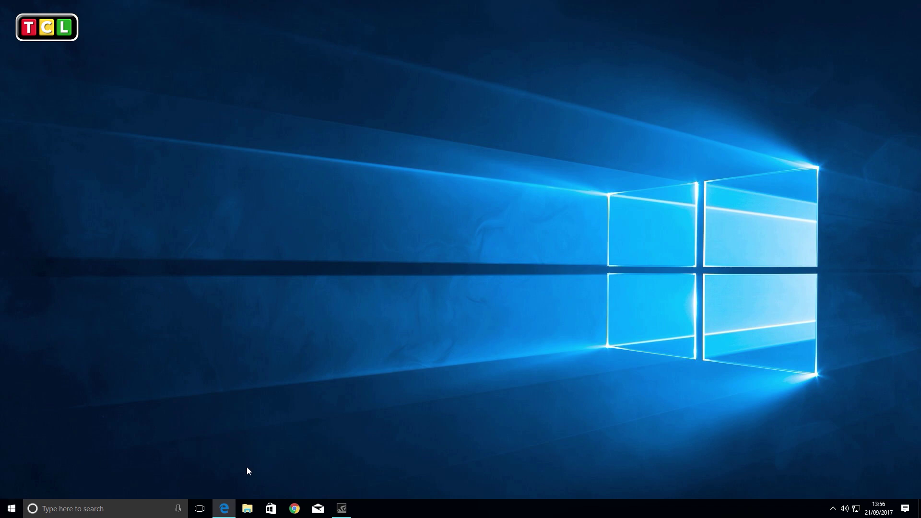
# - Open Control Panel from the This PC address-bar location list in File Explorer
pyautogui.click(250, 511)
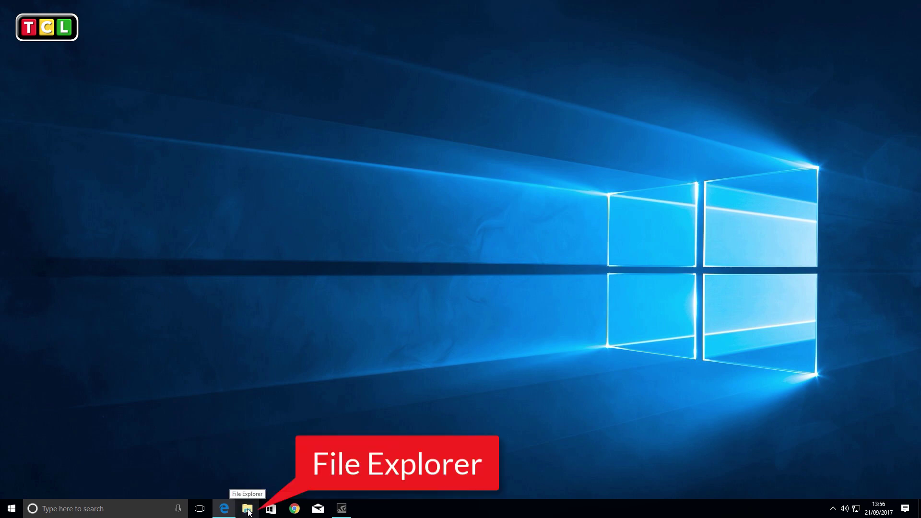
pyautogui.click(247, 509)
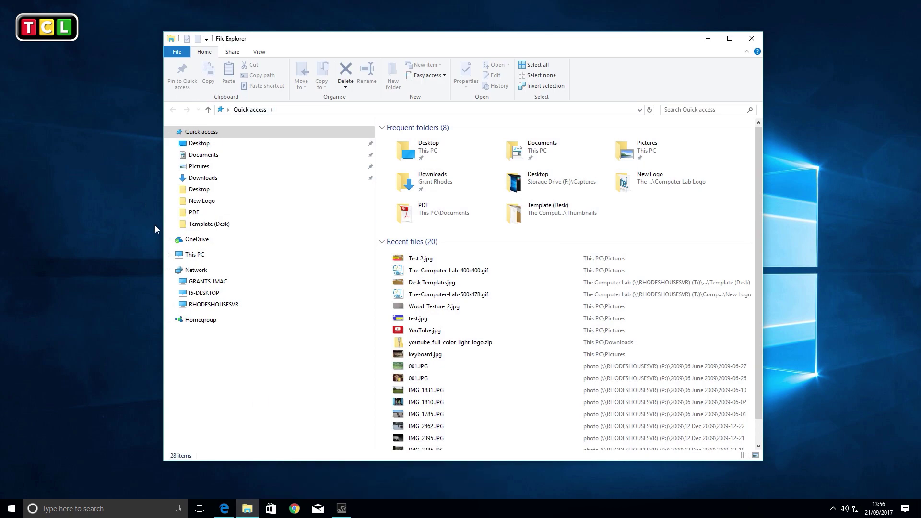
pyautogui.click(192, 257)
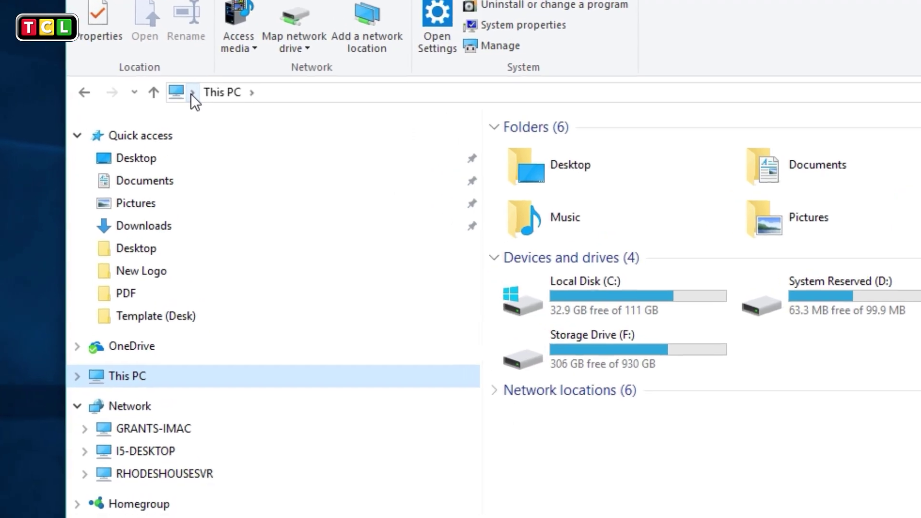
pyautogui.click(201, 98)
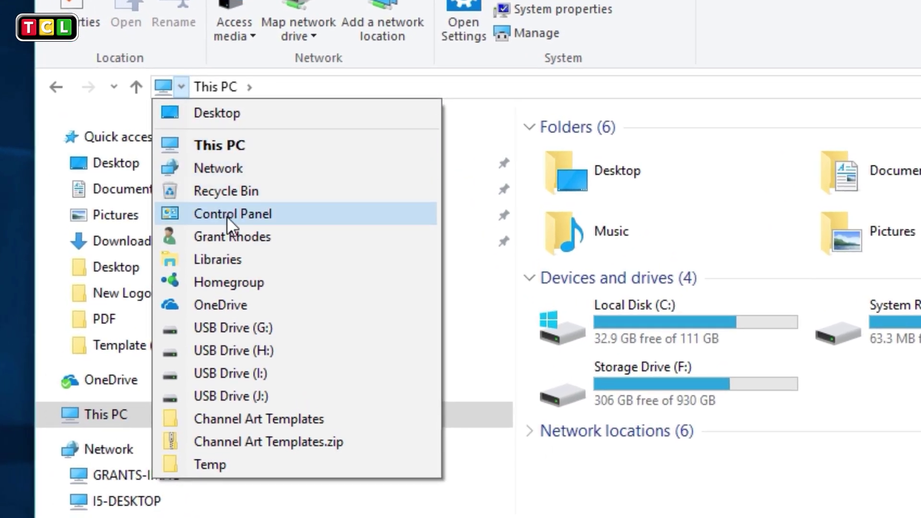
pyautogui.click(227, 215)
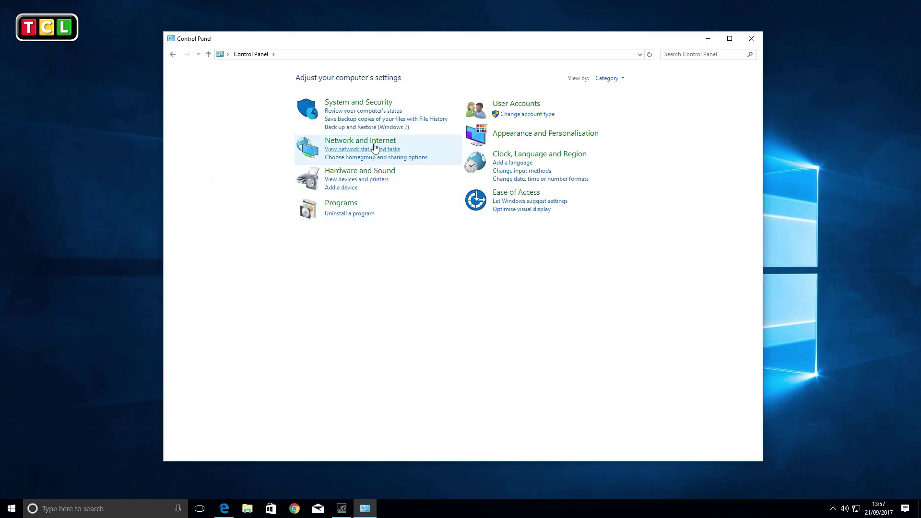
# - Close Control Panel and reopen it by searching 'control panel' in Windows Search
pyautogui.click(752, 39)
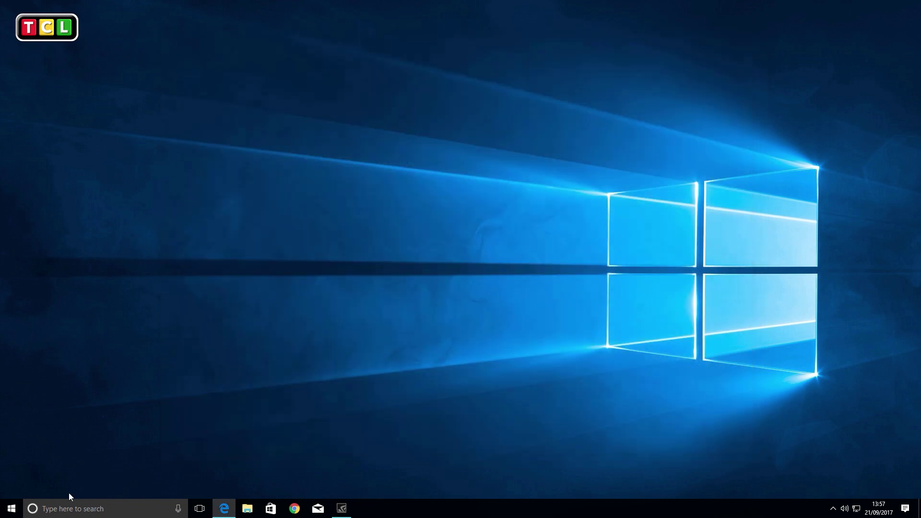
pyautogui.click(60, 509)
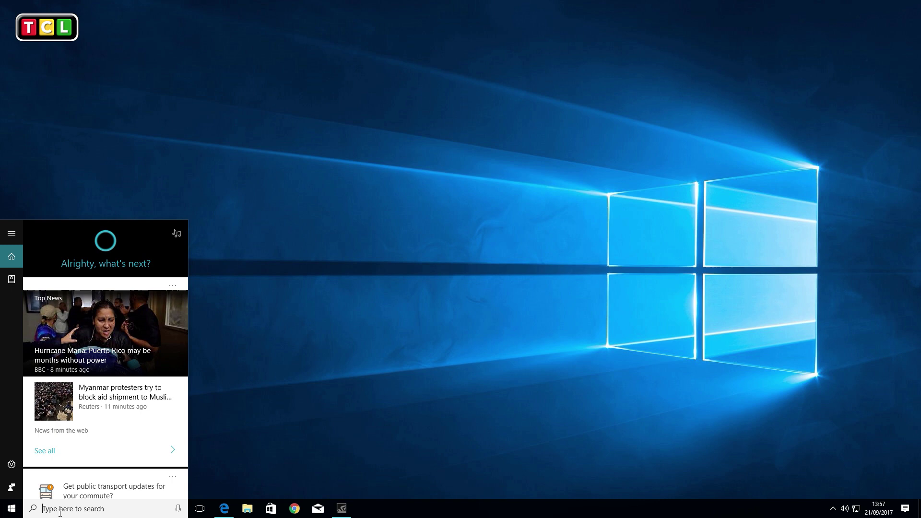
pyautogui.write('con')
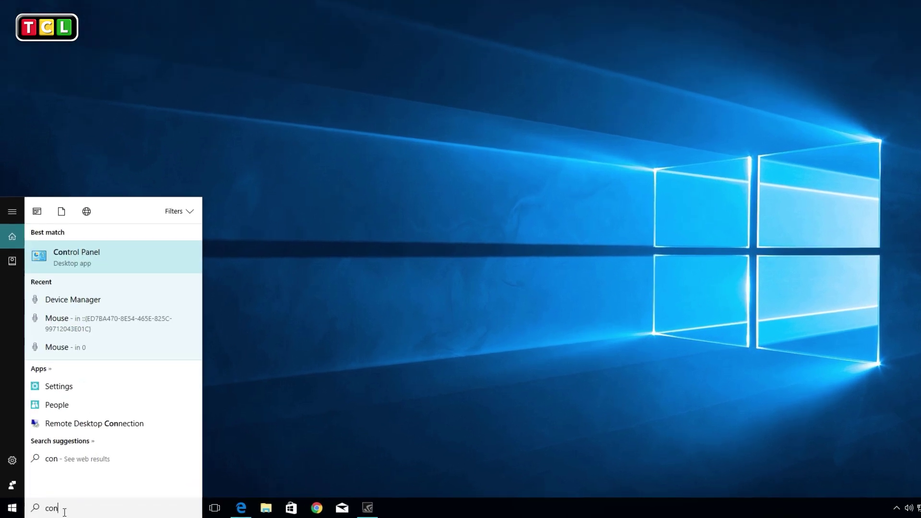
pyautogui.write('trol p')
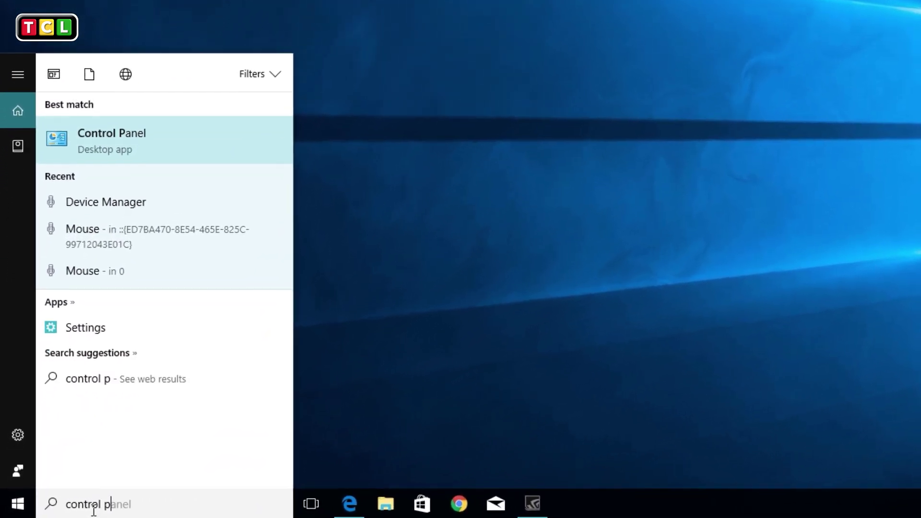
pyautogui.write('anel;')
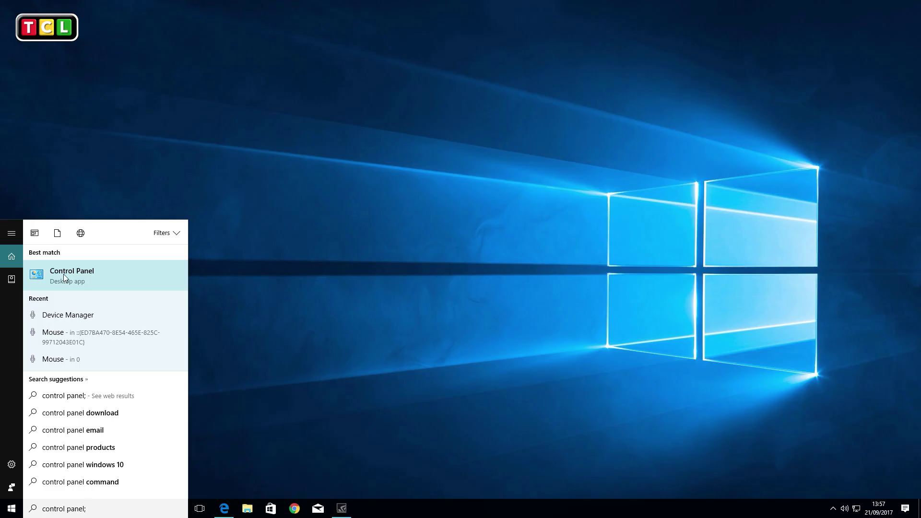
pyautogui.click(65, 277)
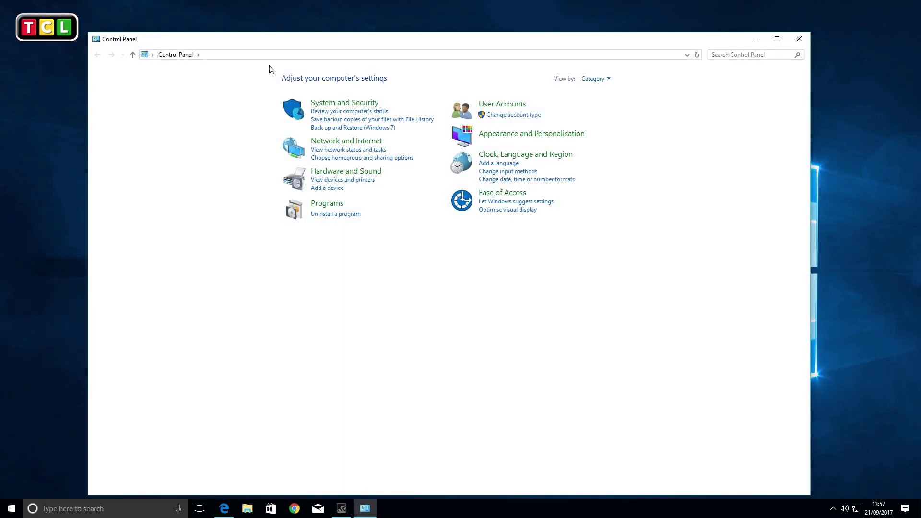
# - Nudge the Control Panel window up and right, then open Hardware and Sound
pyautogui.moveTo(407, 41); pyautogui.dragTo(431, 30)
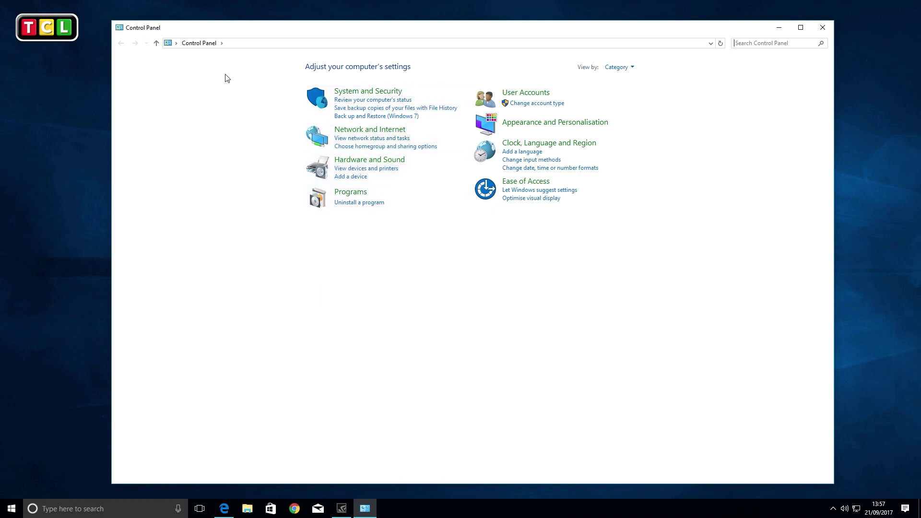
pyautogui.click(367, 161)
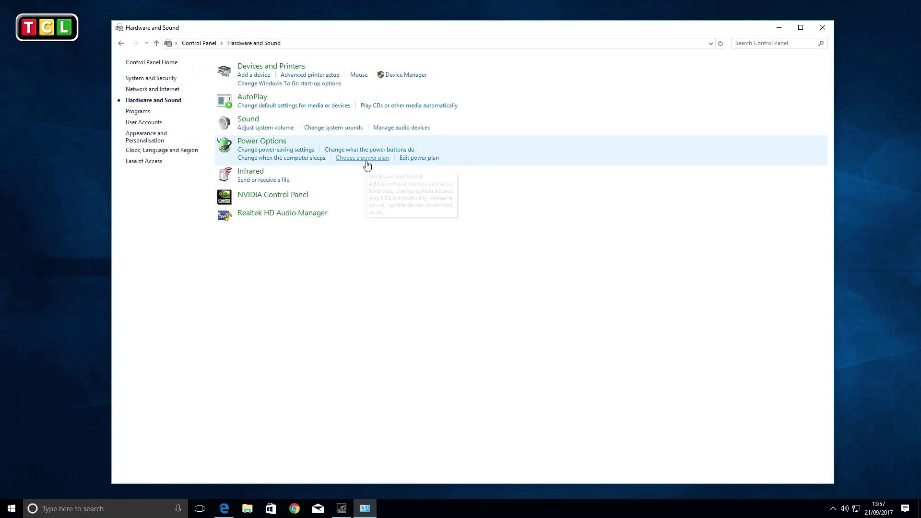
# - Open Mouse Properties, move it right, minimise Control Panel, and show the Pointers tab
pyautogui.click(357, 77)
pyautogui.moveTo(270, 120); pyautogui.dragTo(440, 96)
pyautogui.click(778, 28)
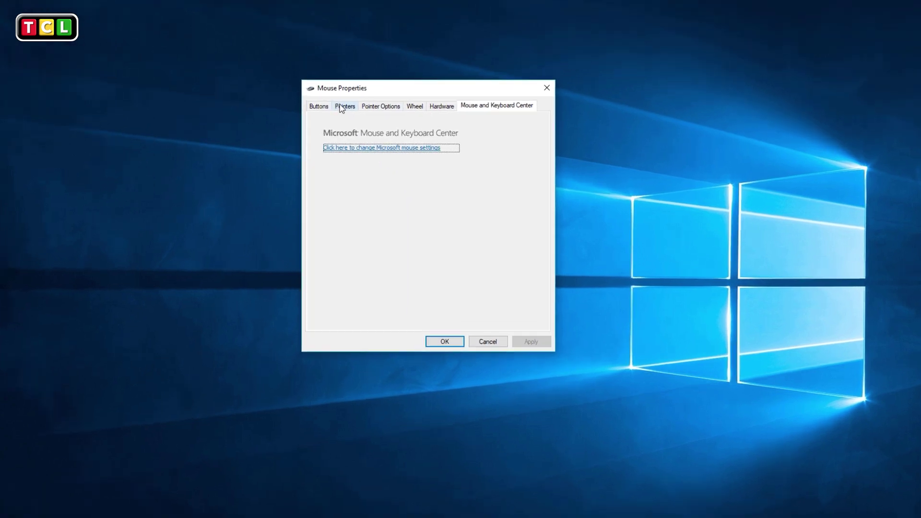
pyautogui.click(342, 106)
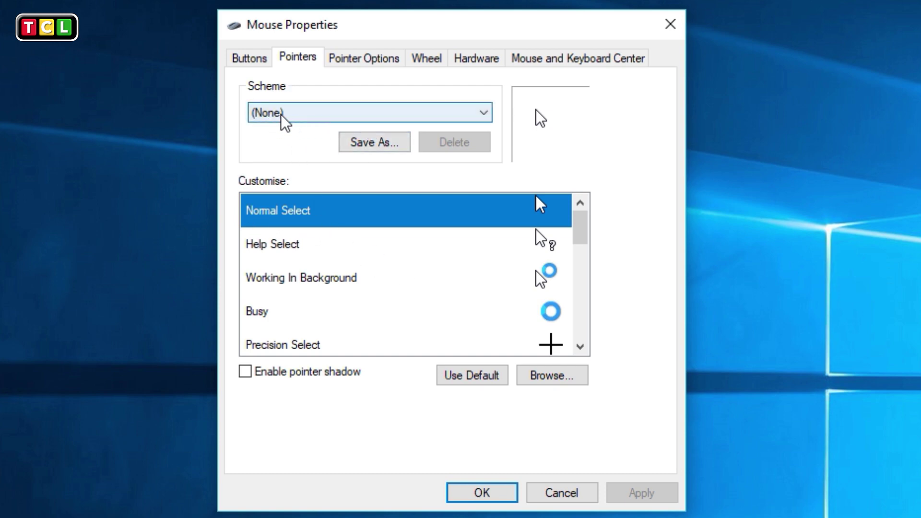
# - Apply the Windows Black (large) scheme after previewing its Move and Normal Select pointers
pyautogui.click(283, 116)
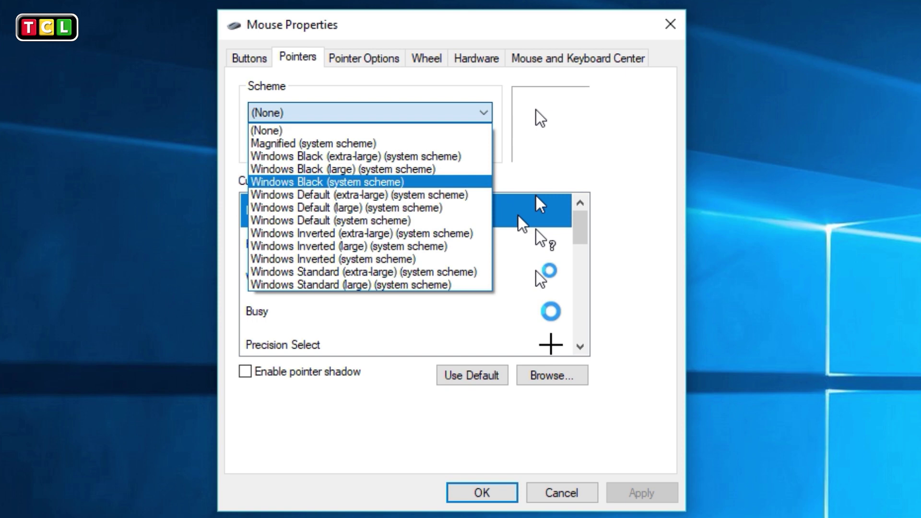
pyautogui.click(390, 168)
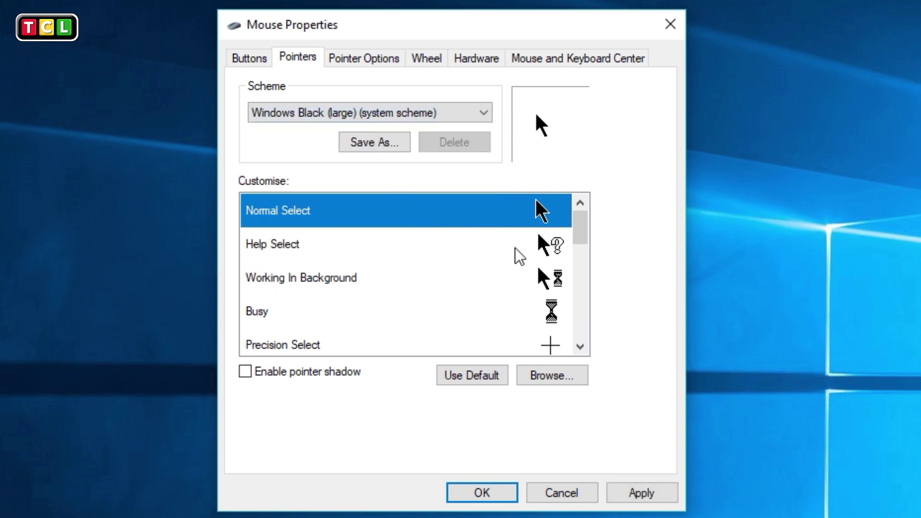
pyautogui.scroll(-3, 517, 253)
pyautogui.scroll(-3, 515, 248)
pyautogui.click(526, 243)
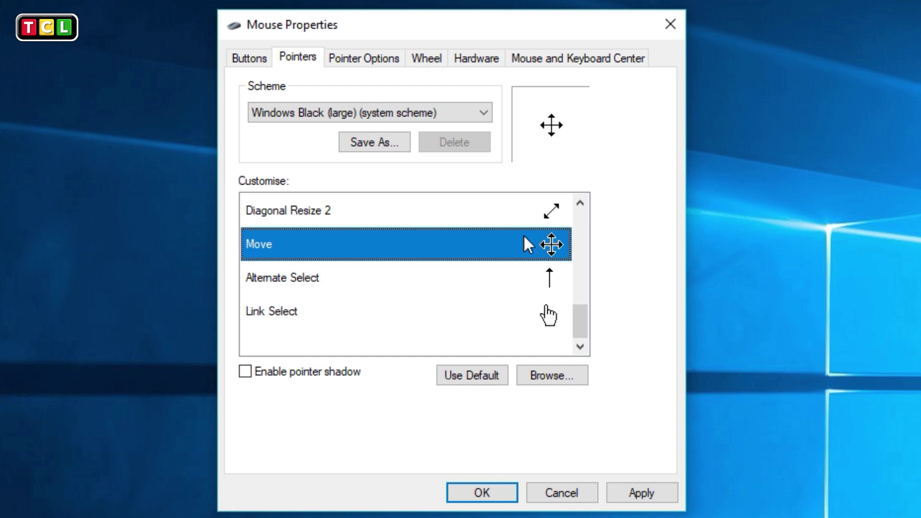
pyautogui.scroll(5, 448, 271)
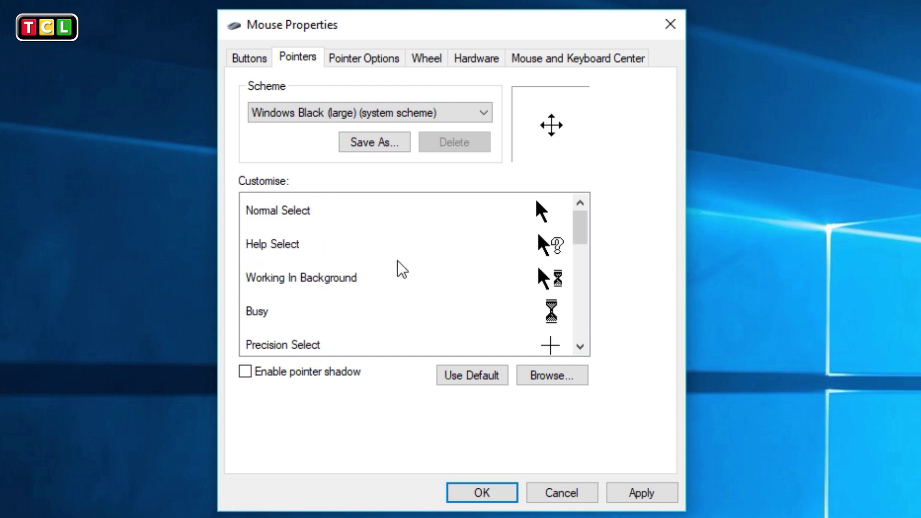
pyautogui.click(363, 211)
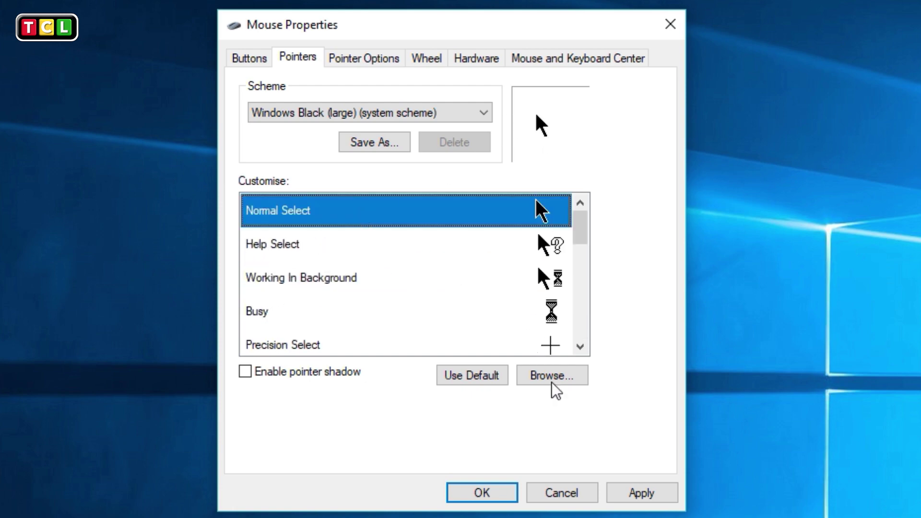
pyautogui.click(642, 492)
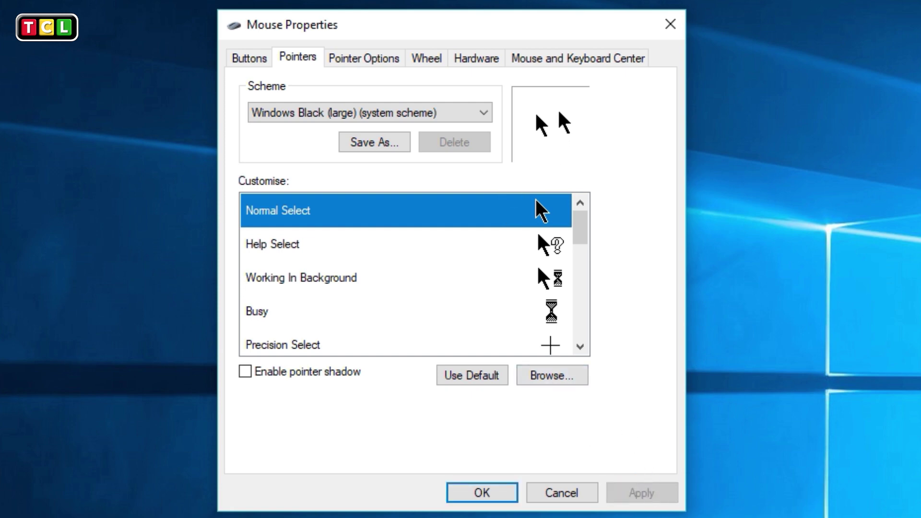
# - Apply the Windows Inverted (extra-large) scheme, previewing its Working In Background pointer
pyautogui.click(379, 115)
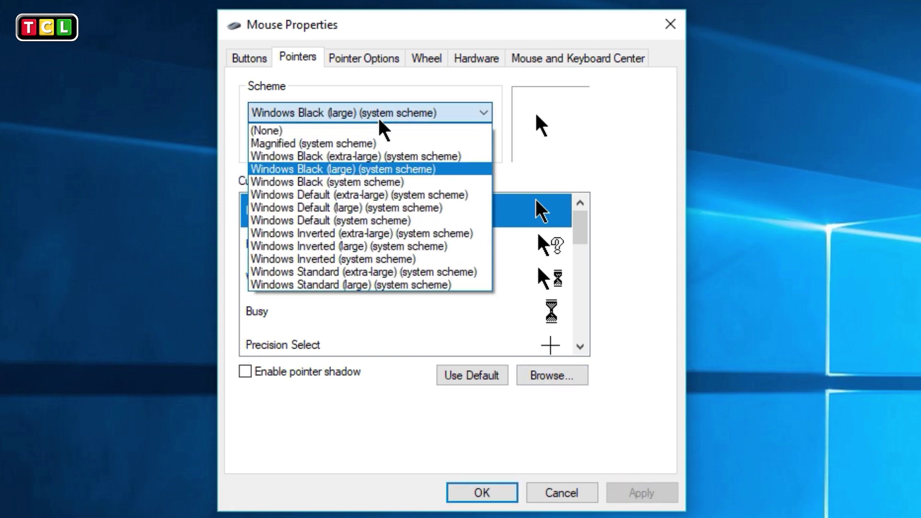
pyautogui.click(439, 233)
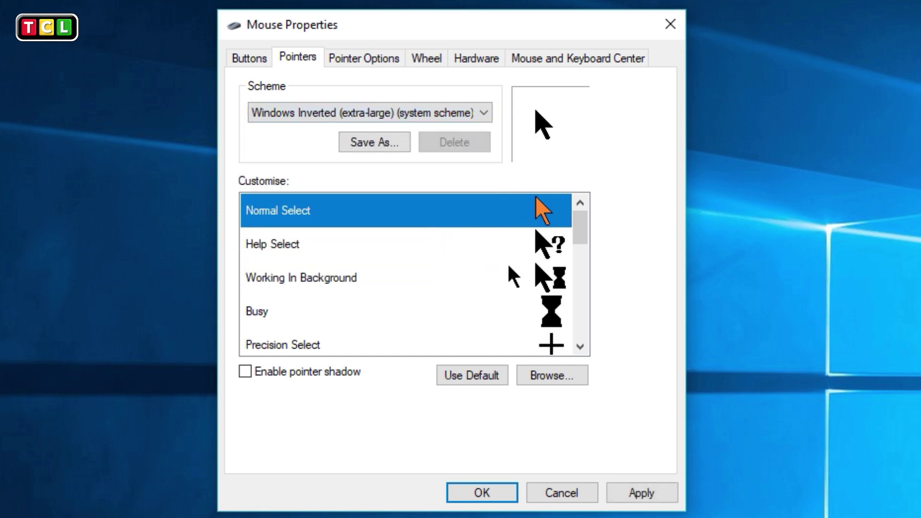
pyautogui.click(522, 272)
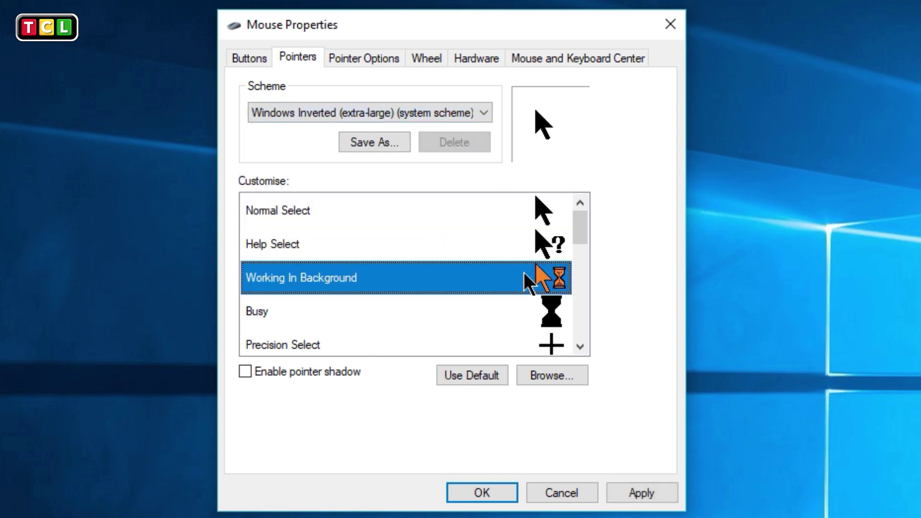
pyautogui.click(614, 486)
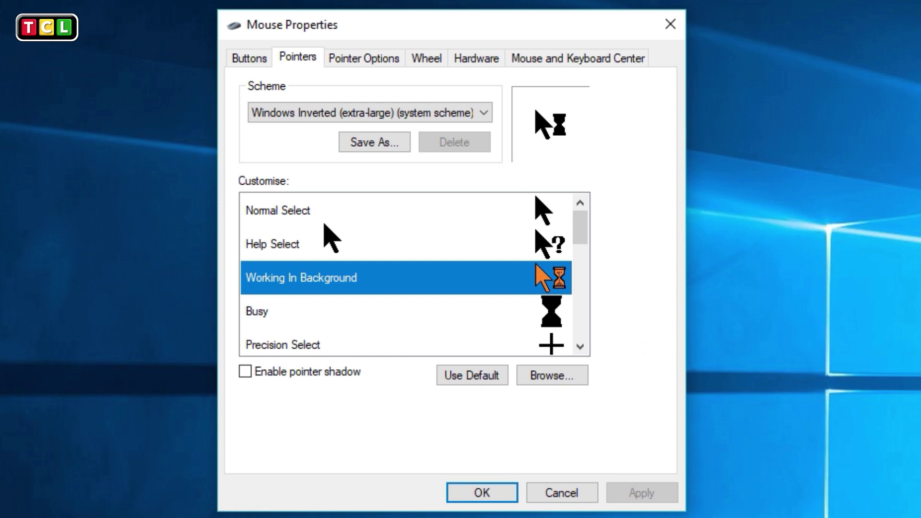
# - Try Windows Inverted (large), then Windows Standard (extra-large), previewing its Normal Select pointer
pyautogui.scroll(-2, 374, 345)
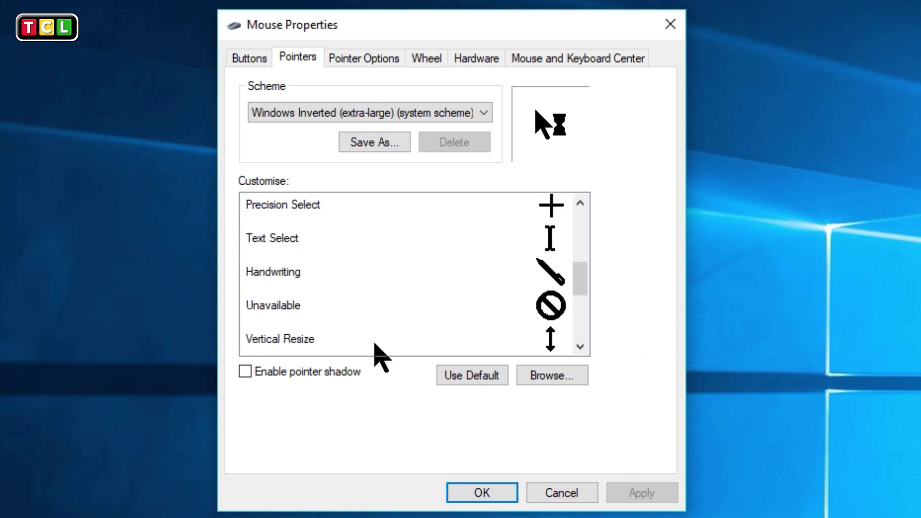
pyautogui.scroll(-3, 378, 350)
pyautogui.click(329, 115)
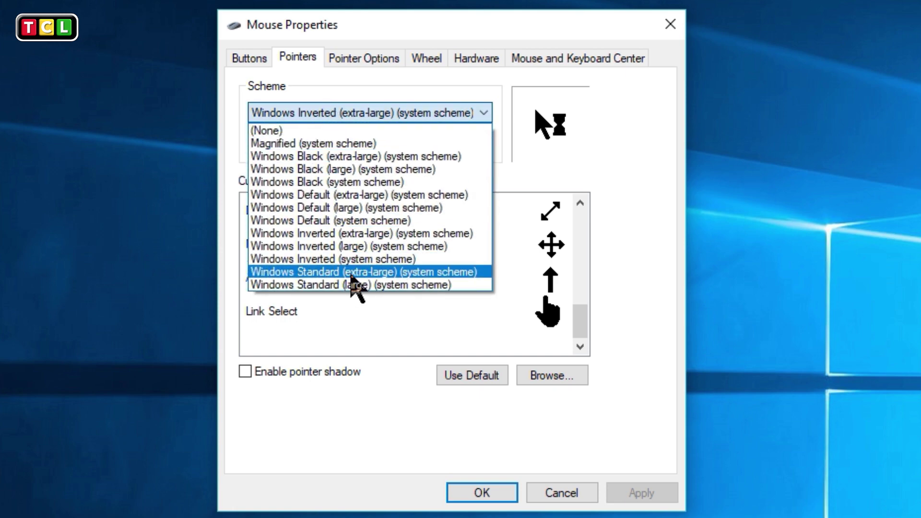
pyautogui.click(379, 246)
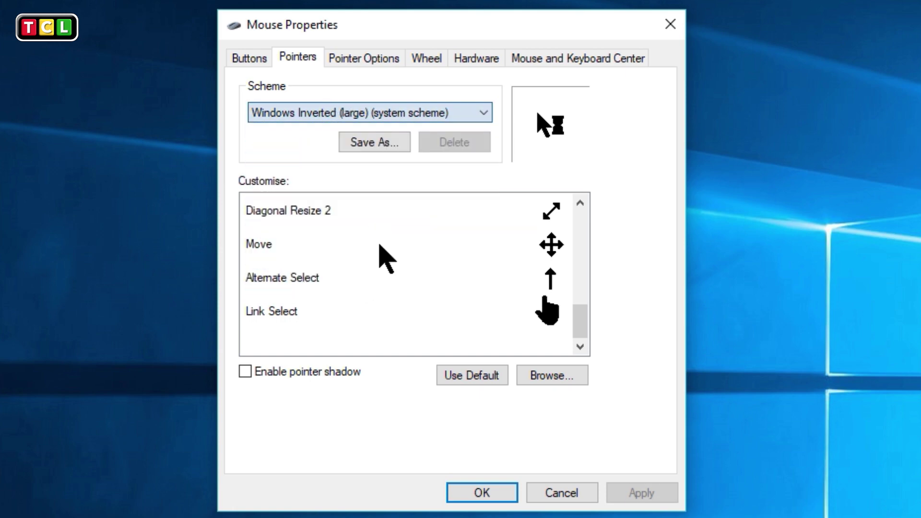
pyautogui.click(366, 111)
pyautogui.click(381, 272)
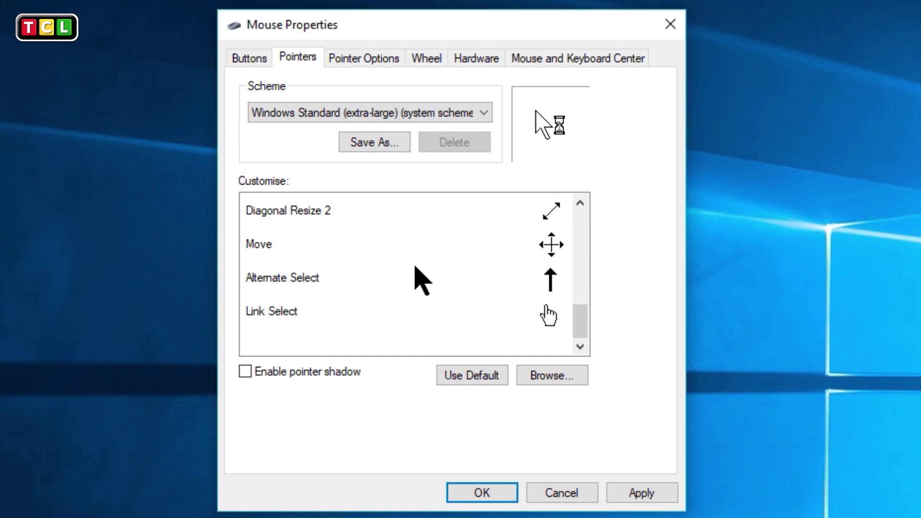
pyautogui.moveTo(578, 318); pyautogui.dragTo(575, 209)
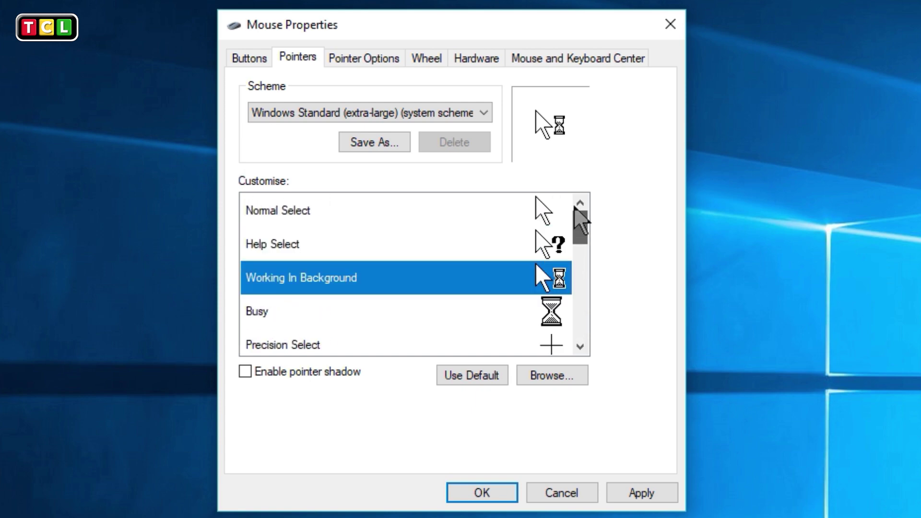
pyautogui.click(539, 206)
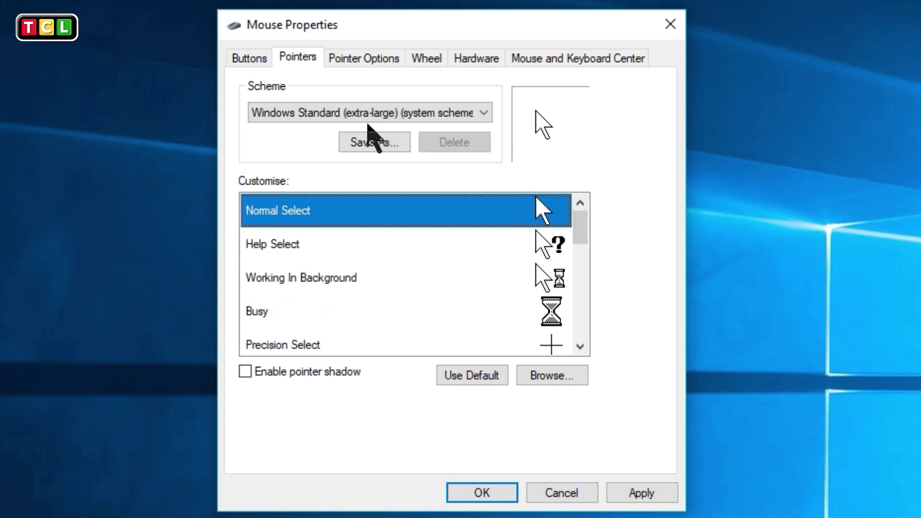
pyautogui.click(367, 116)
# - Apply the (None) pointer scheme and close Mouse Properties
pyautogui.click(365, 126)
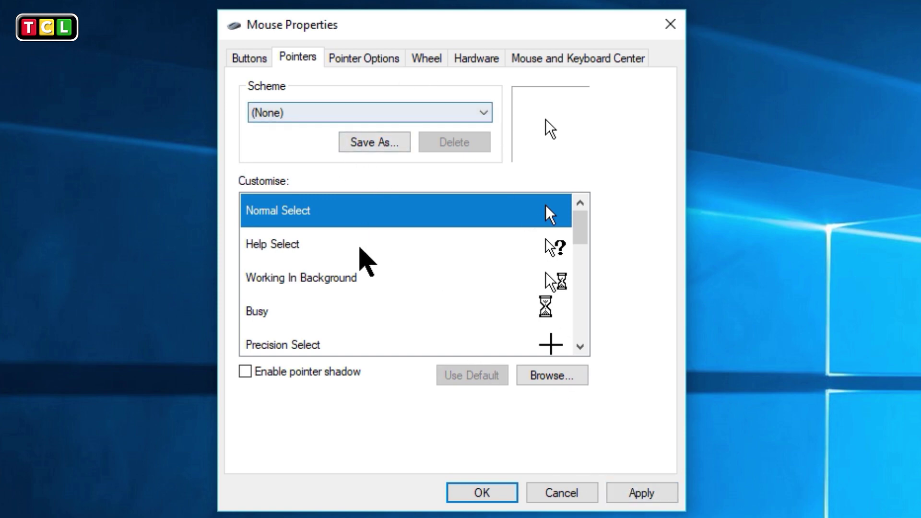
pyautogui.click(638, 494)
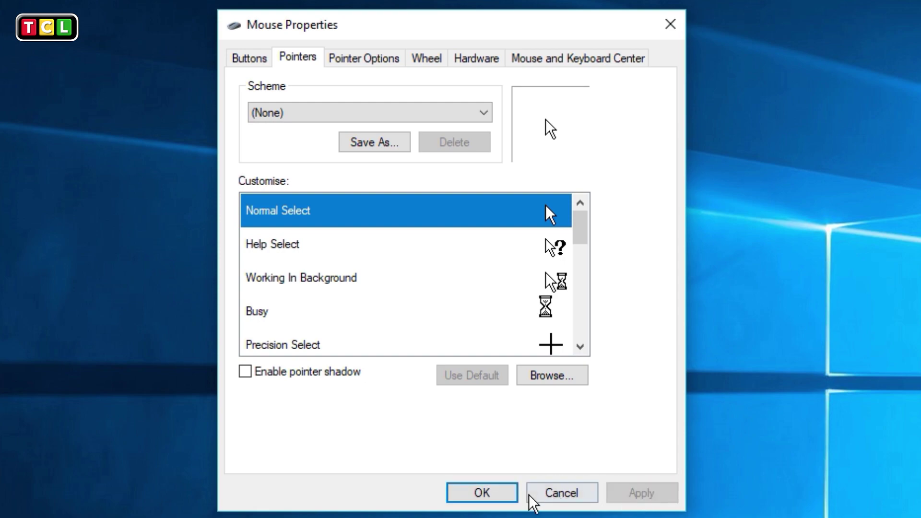
pyautogui.click(513, 493)
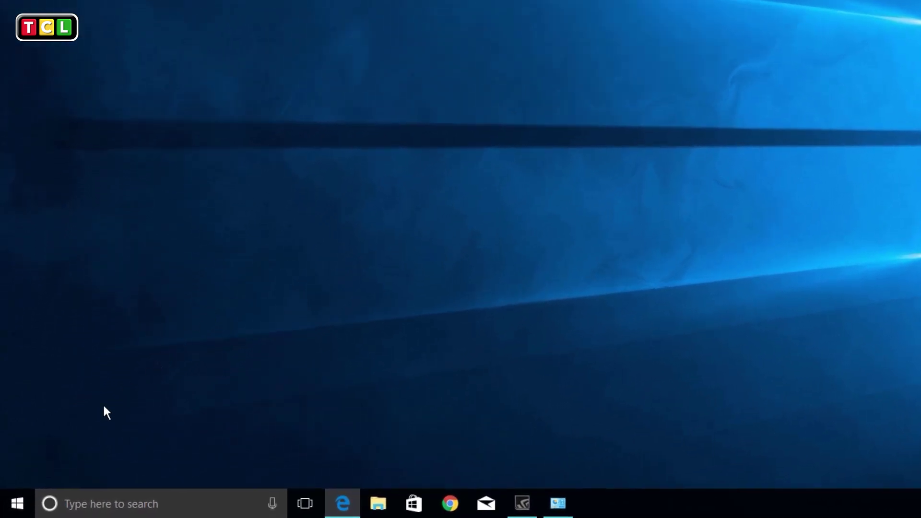
# - Go to Start > Settings > Devices > Mouse
pyautogui.click(16, 507)
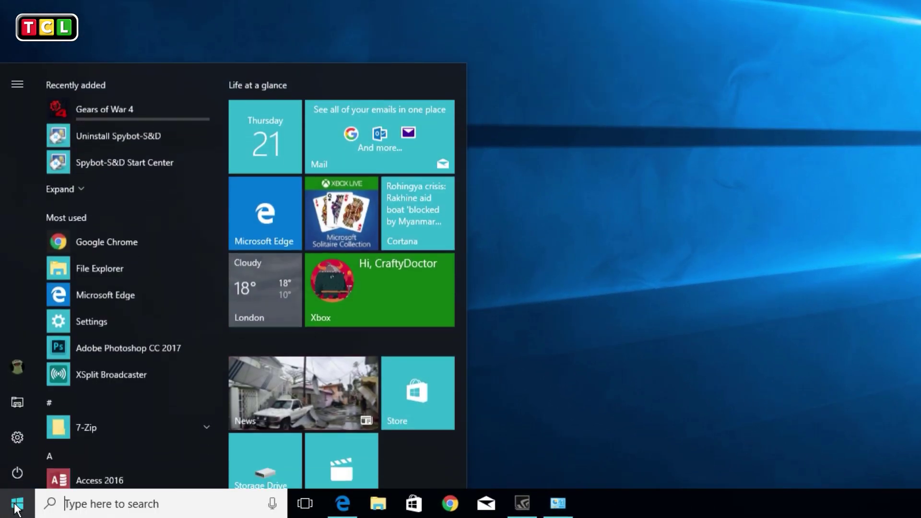
pyautogui.click(18, 436)
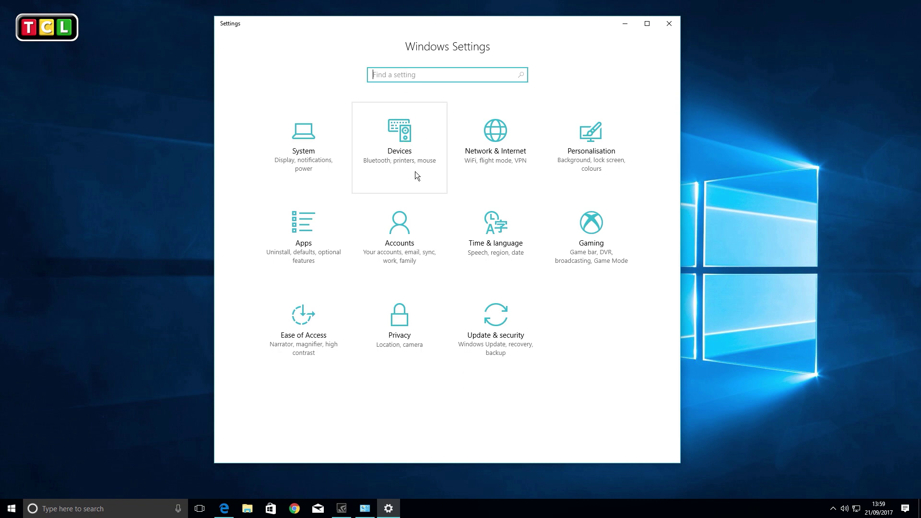
pyautogui.click(406, 140)
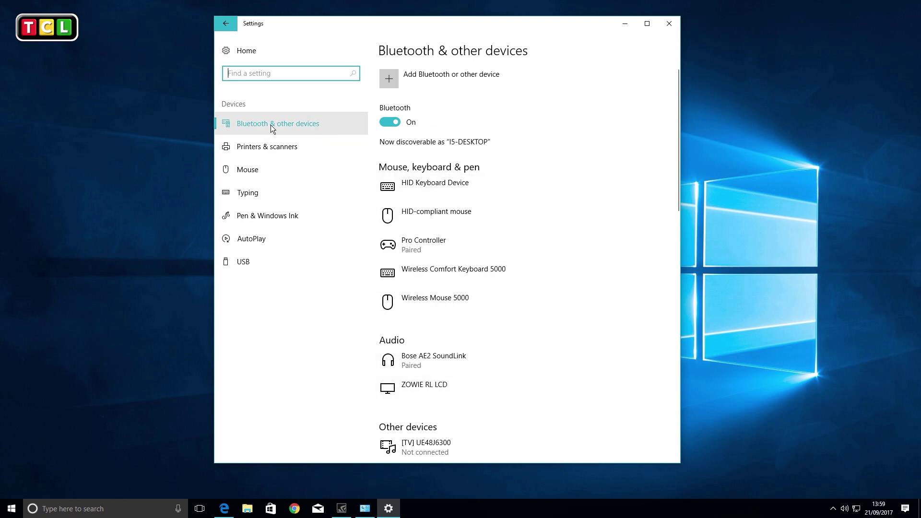
pyautogui.click(261, 171)
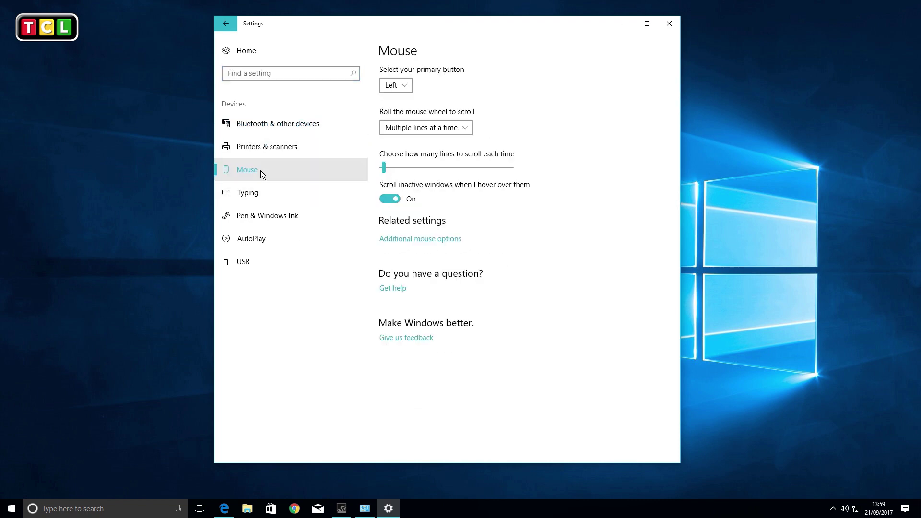
# - Open Additional mouse options, centre the Mouse Properties dialog, and minimise Settings
pyautogui.click(421, 242)
pyautogui.moveTo(147, 17); pyautogui.dragTo(463, 113)
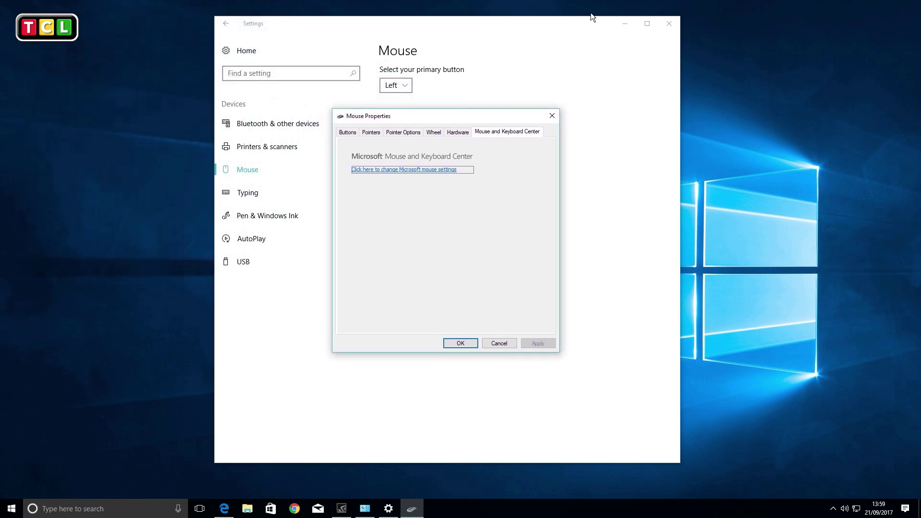
pyautogui.click(626, 24)
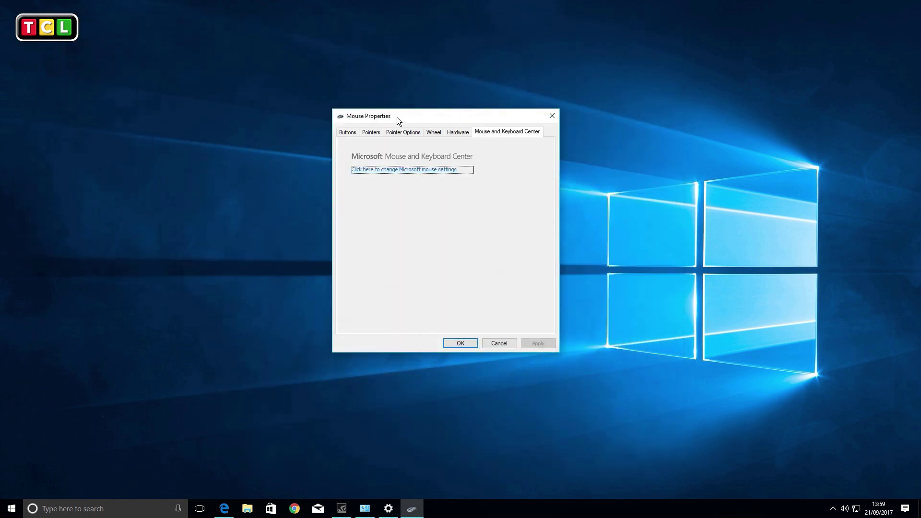
# - Browse Buttons, Pointers, Pointer Options, Wheel and Hardware tabs, ending on the Pointers scheme list
pyautogui.click(351, 133)
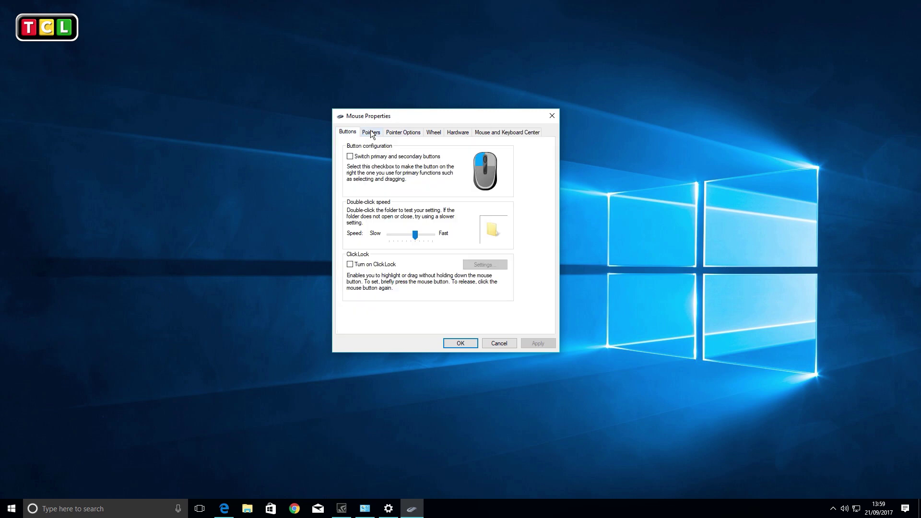
pyautogui.click(370, 133)
pyautogui.click(415, 133)
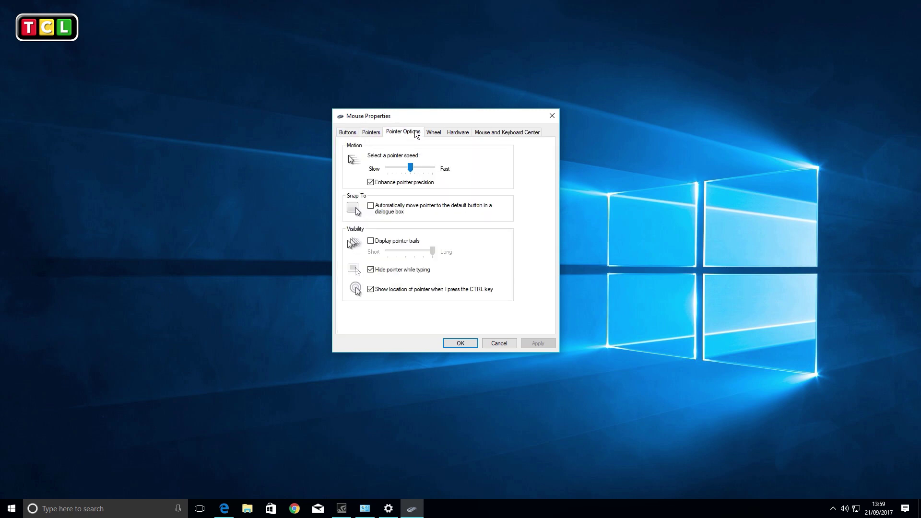
pyautogui.click(433, 133)
pyautogui.click(454, 133)
pyautogui.click(487, 133)
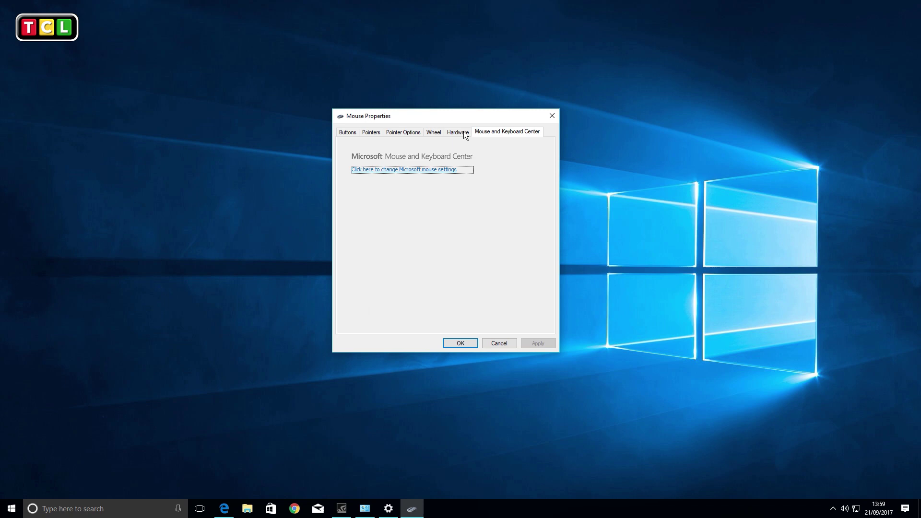
pyautogui.click(371, 133)
pyautogui.click(391, 132)
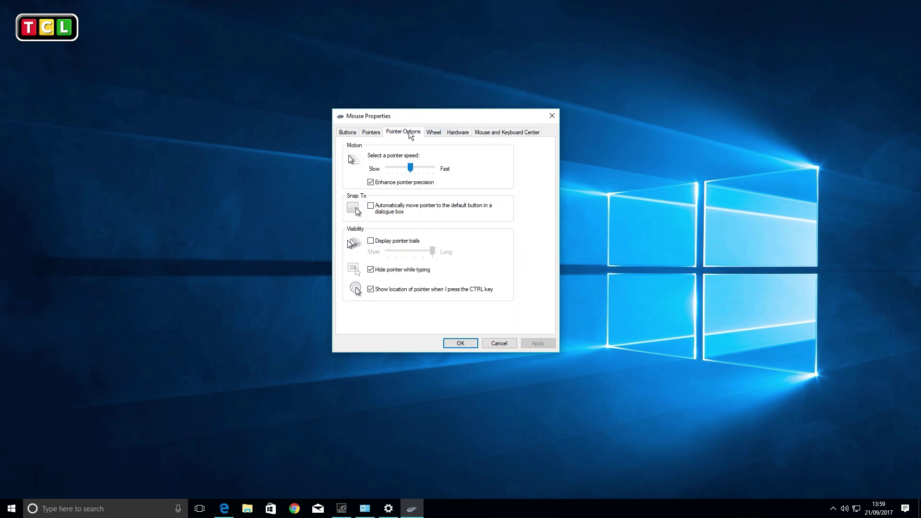
pyautogui.click(370, 134)
pyautogui.click(398, 161)
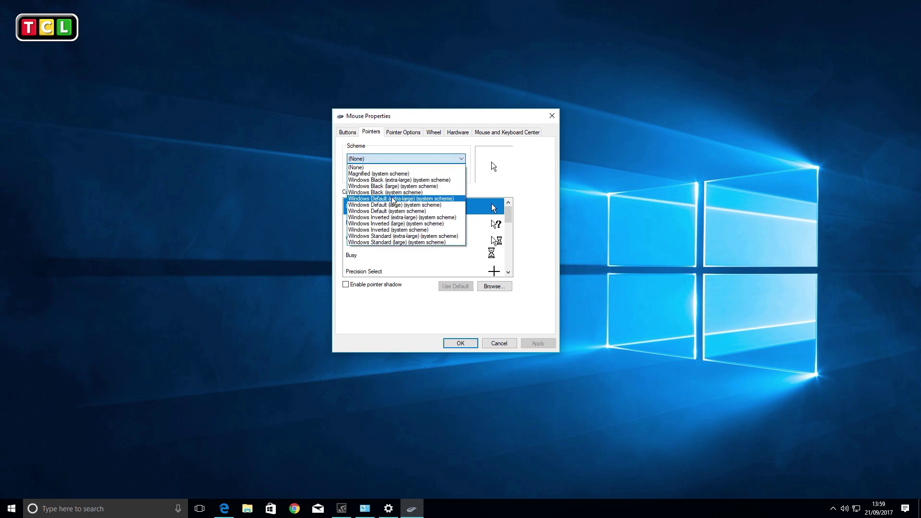
# - Apply Windows Default (extra-large), then revert to (None), apply it, and confirm with OK
pyautogui.click(391, 198)
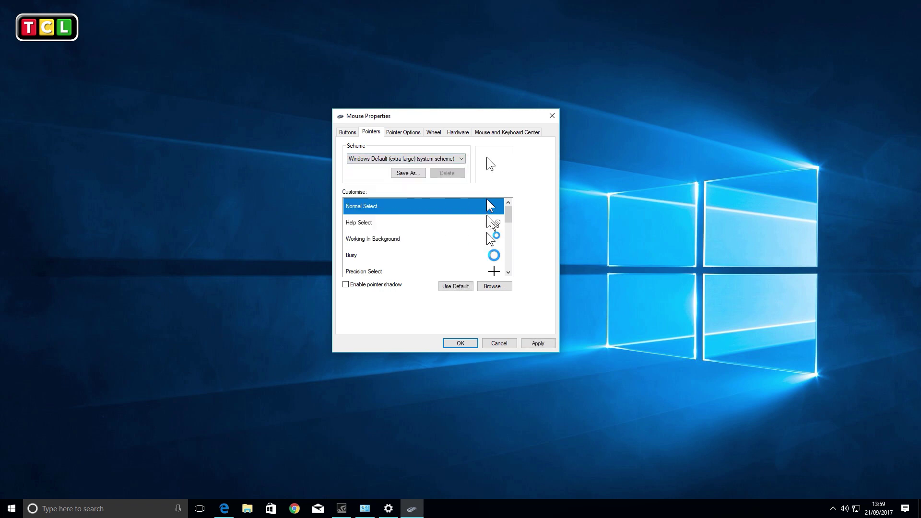
pyautogui.click(538, 343)
pyautogui.click(420, 159)
pyautogui.click(403, 167)
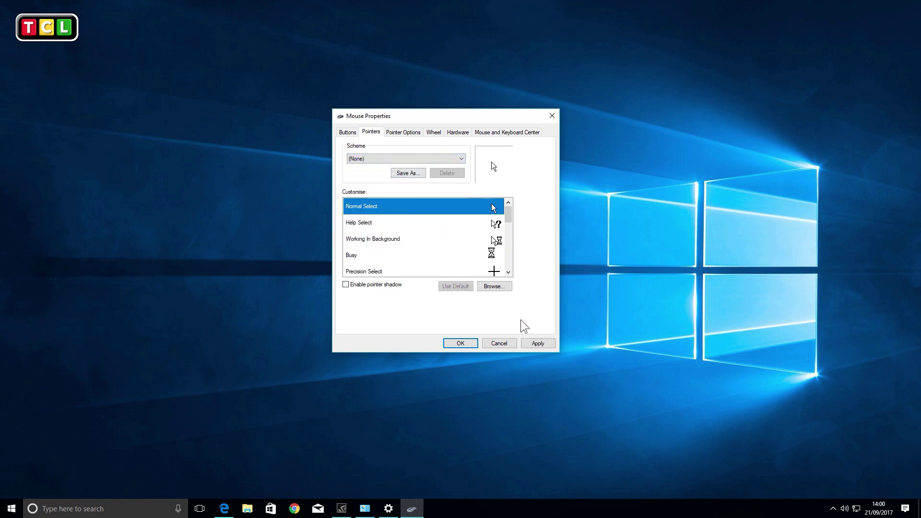
pyautogui.click(535, 343)
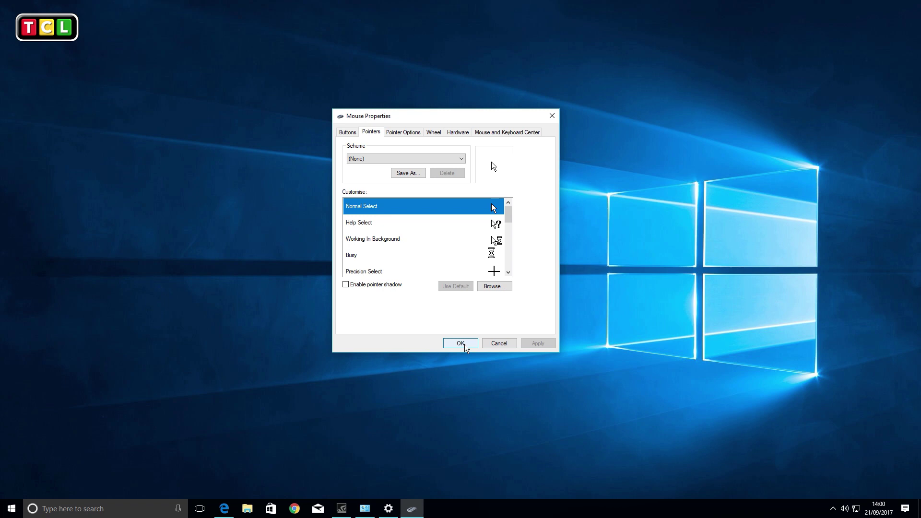
pyautogui.click(461, 343)
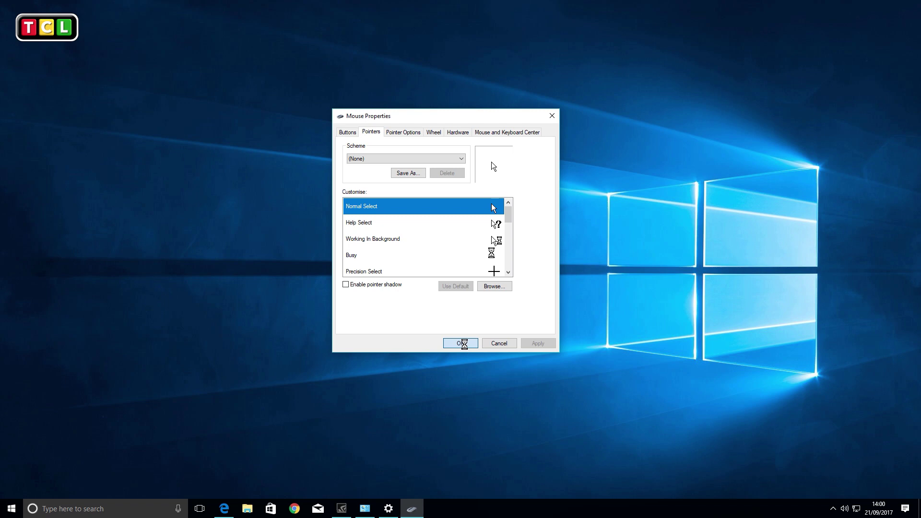